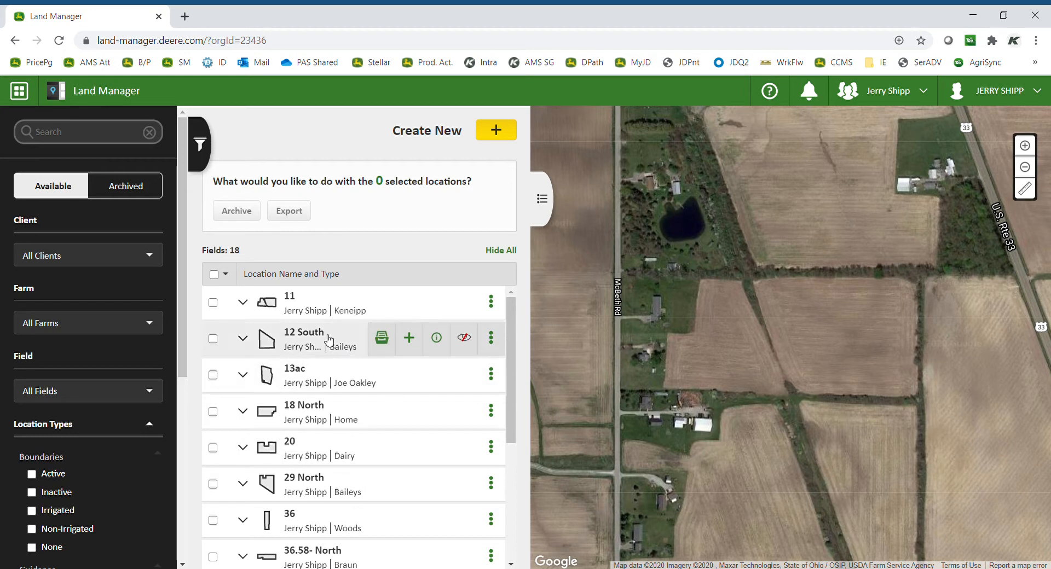
Review the boundary and guidance lines stored under field 11.
left_click(243, 302)
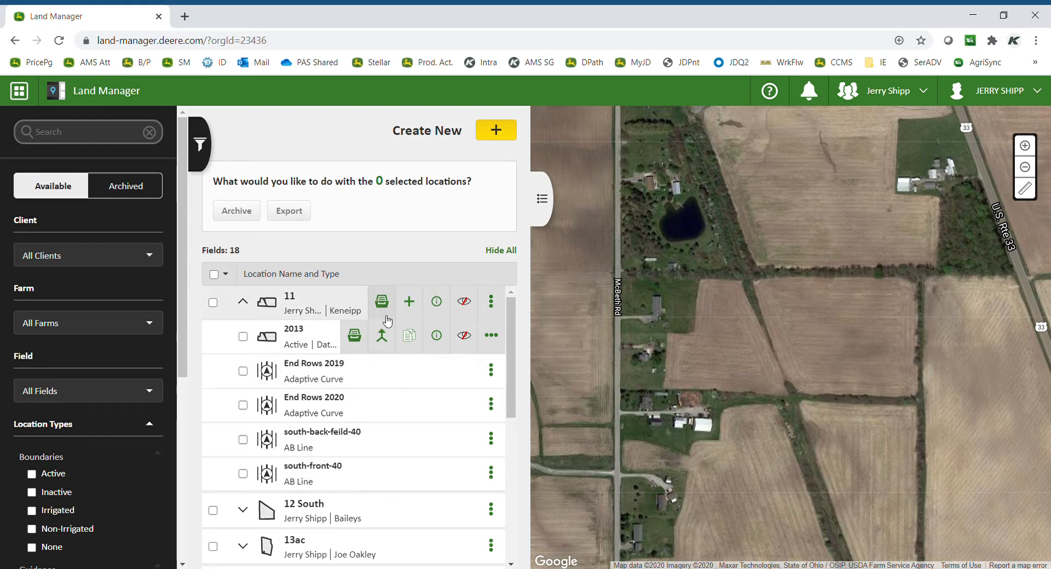
left_click(253, 305)
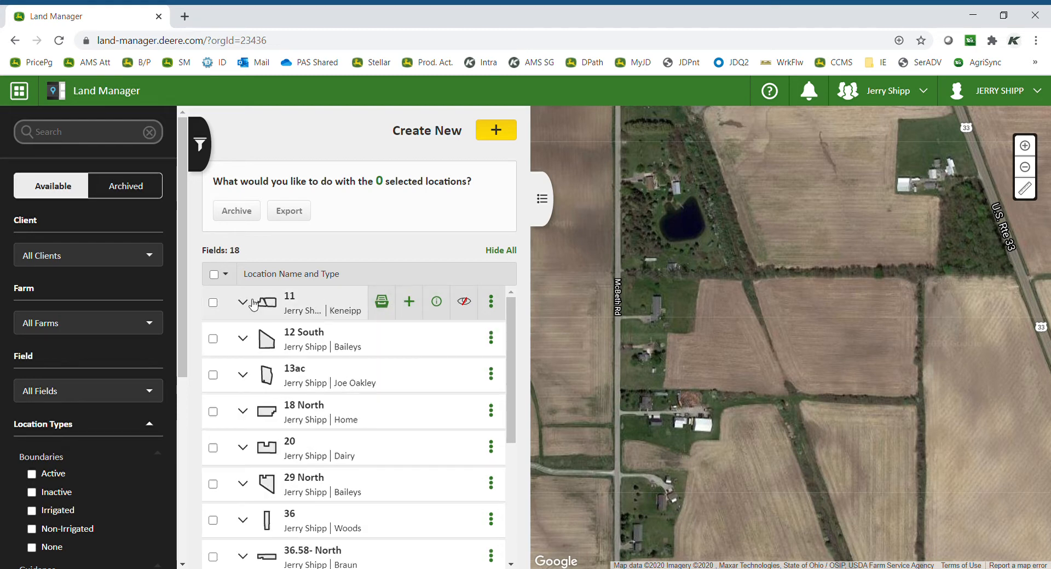
left_click(411, 308)
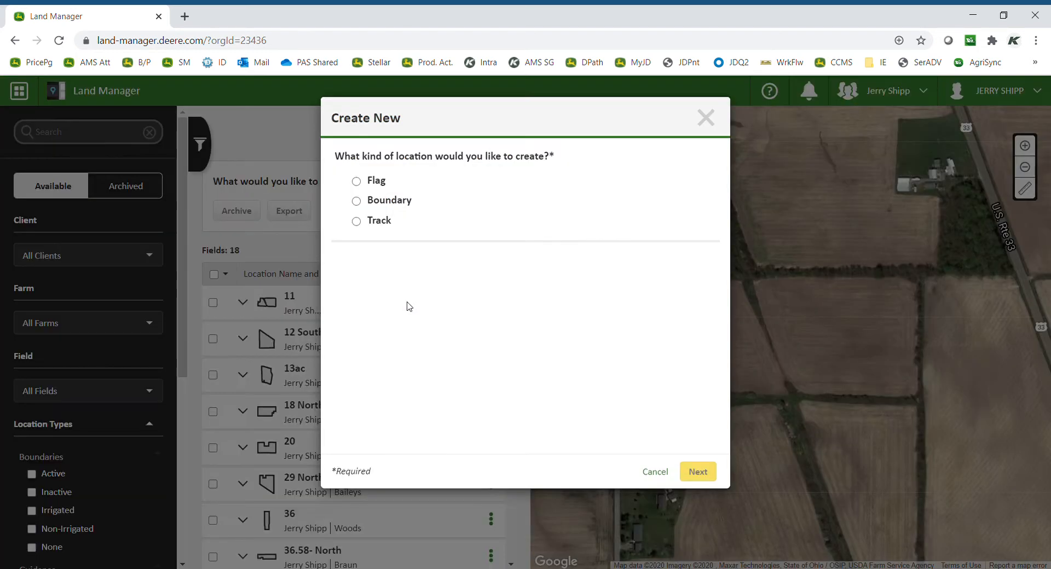
left_click(357, 201)
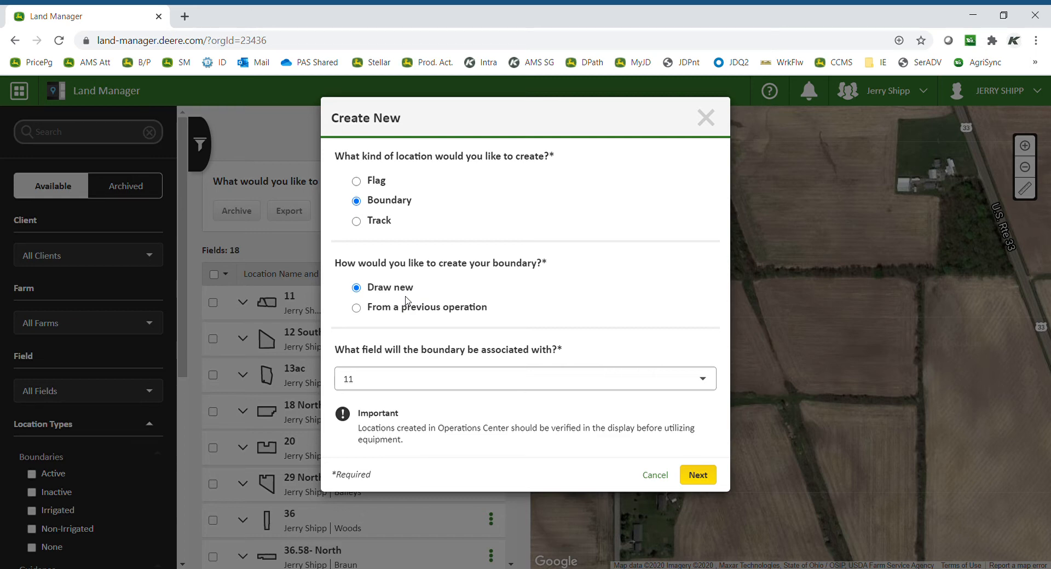
left_click(356, 307)
left_click(700, 475)
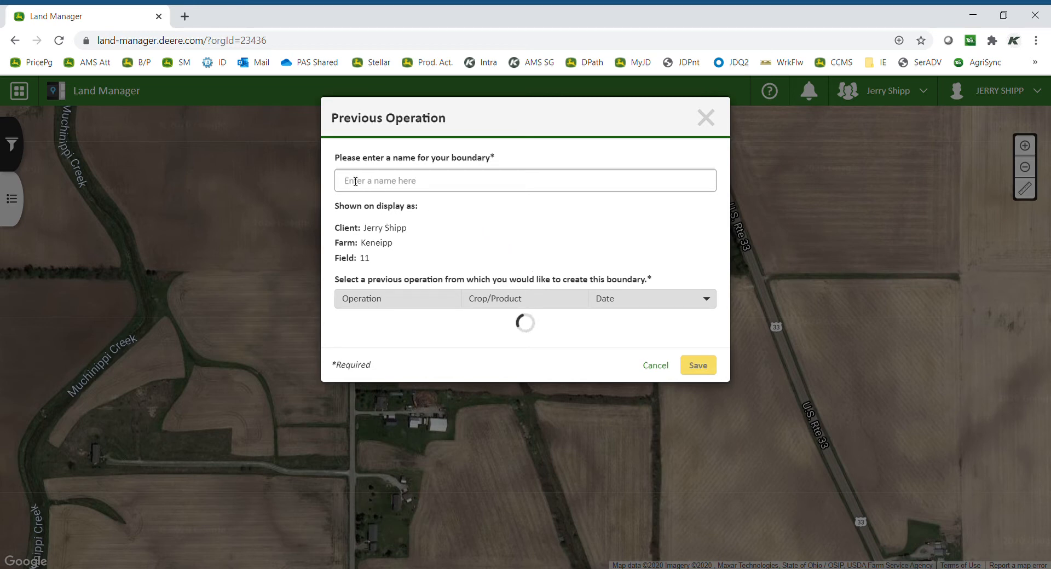
left_click(374, 184)
type("2020")
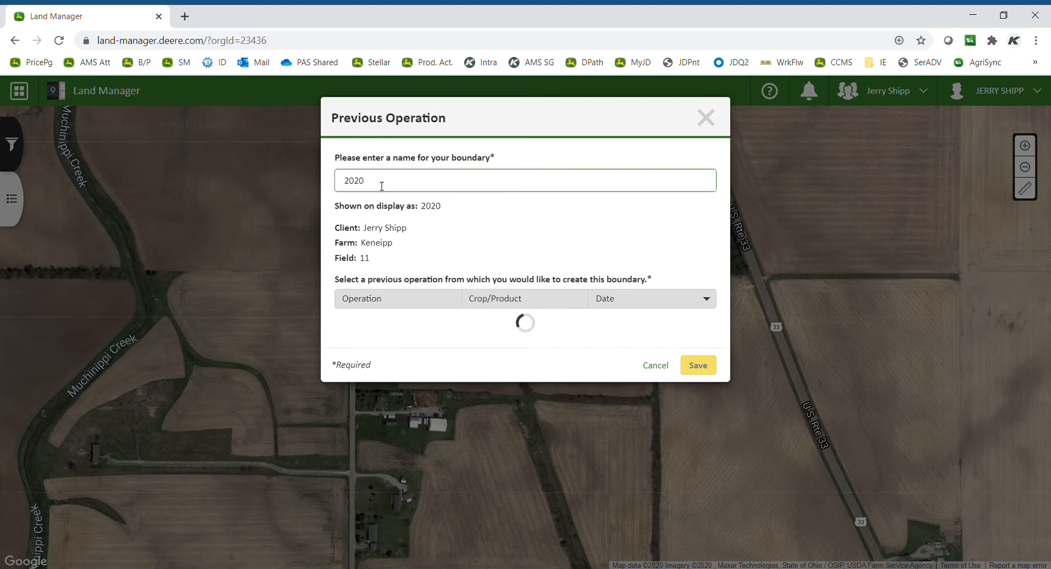
type(" Test")
left_click(706, 118)
Start a new hand-drawn boundary for field 11.
left_click(11, 199)
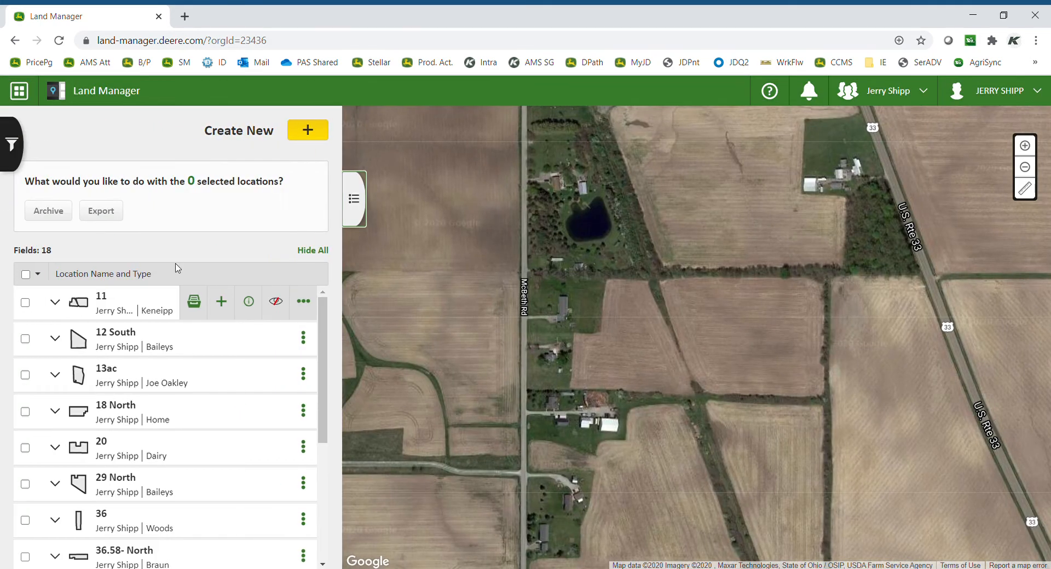
left_click(222, 302)
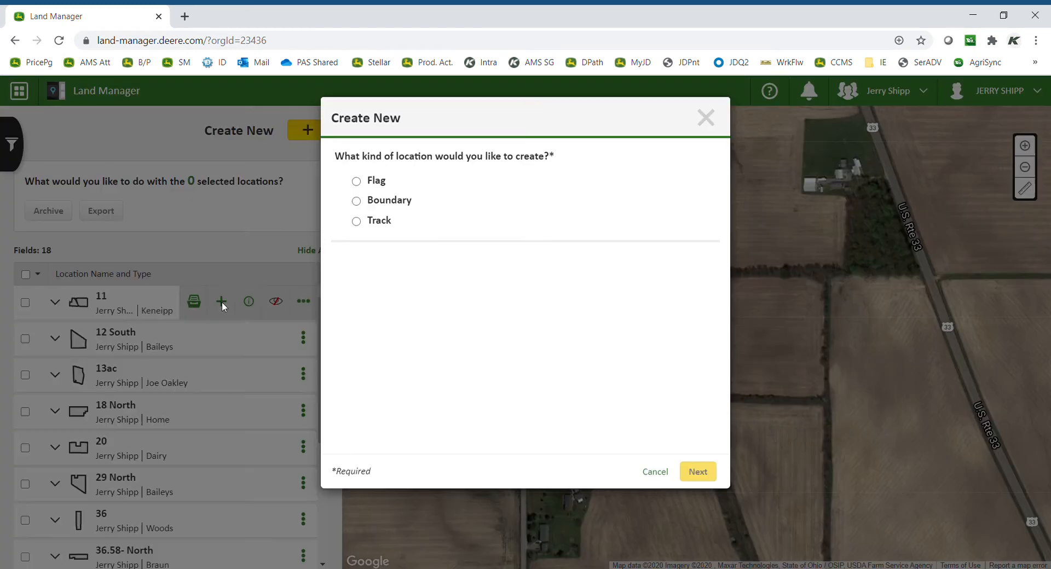
left_click(356, 201)
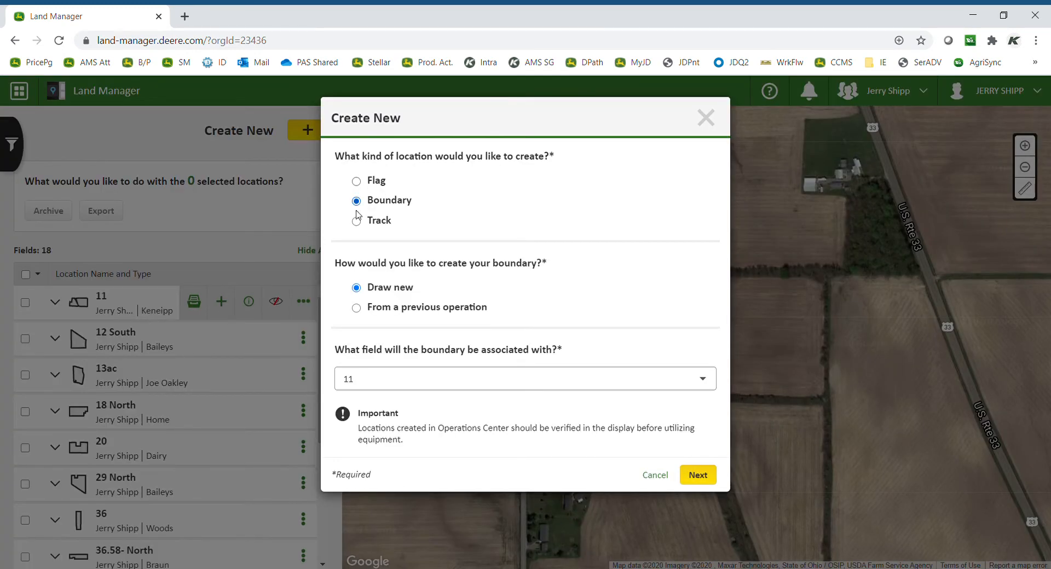
left_click(699, 475)
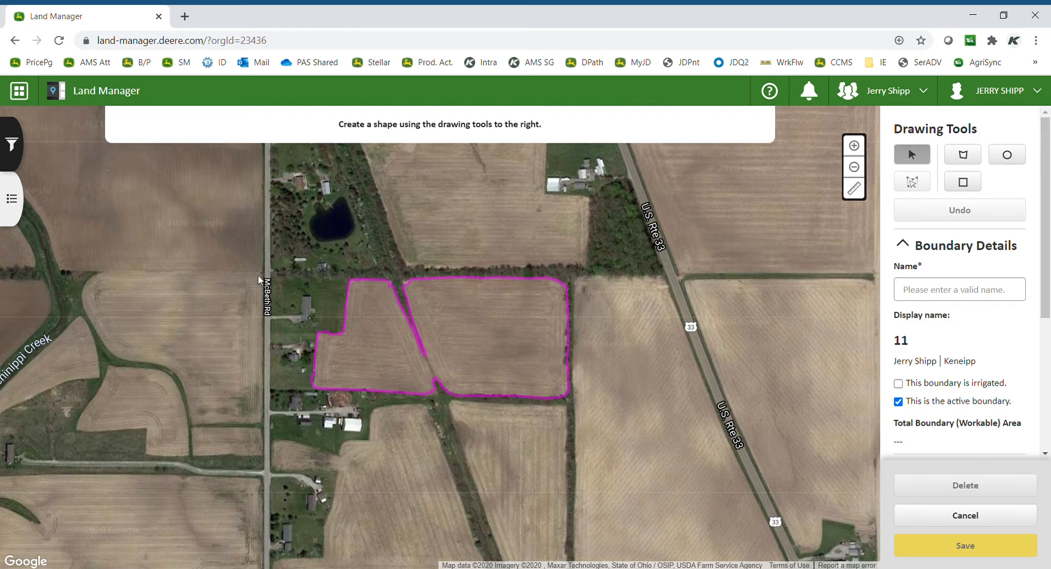
Hide field 11's existing 2013 boundary on the map.
left_click(12, 200)
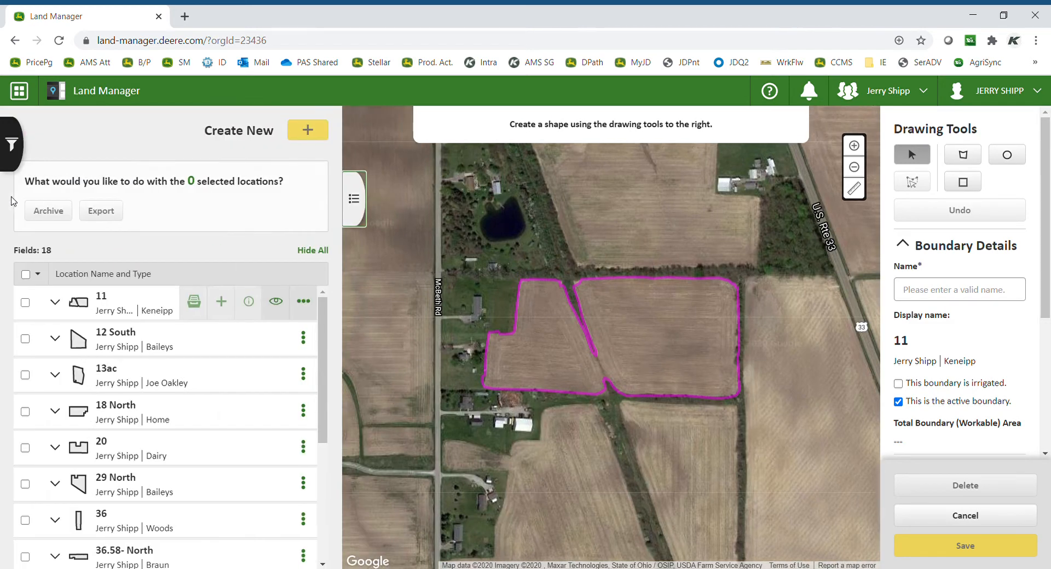
left_click(56, 302)
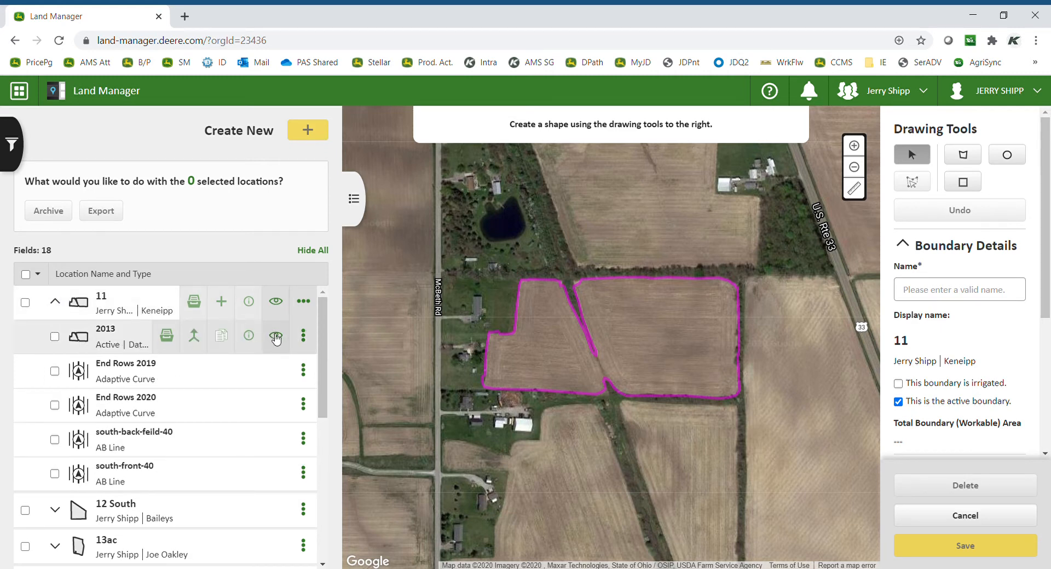
left_click(279, 338)
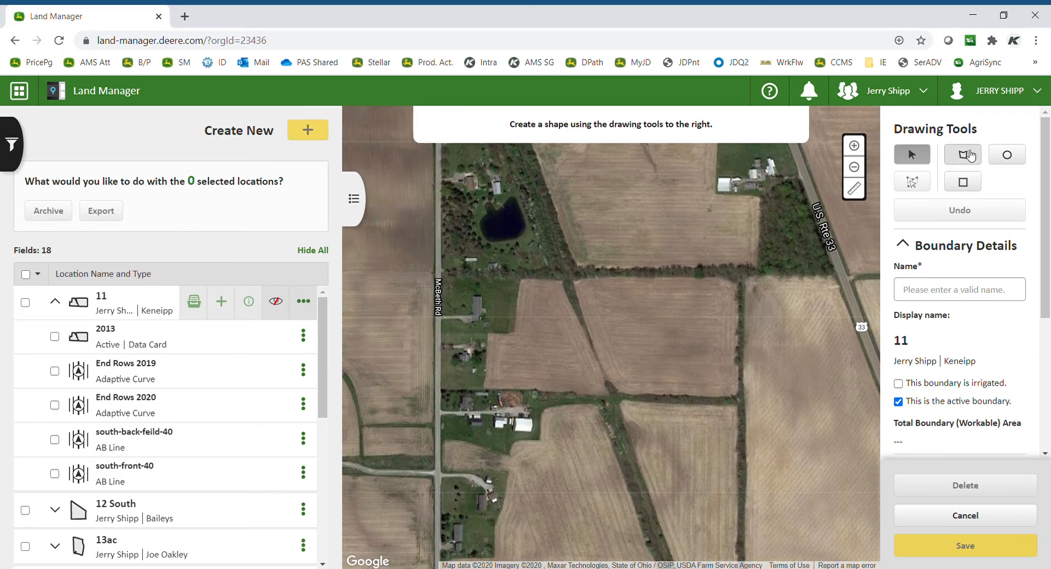
Trace the north, east and south sides of field 11's eastern parcel with a polygon.
left_click(964, 159)
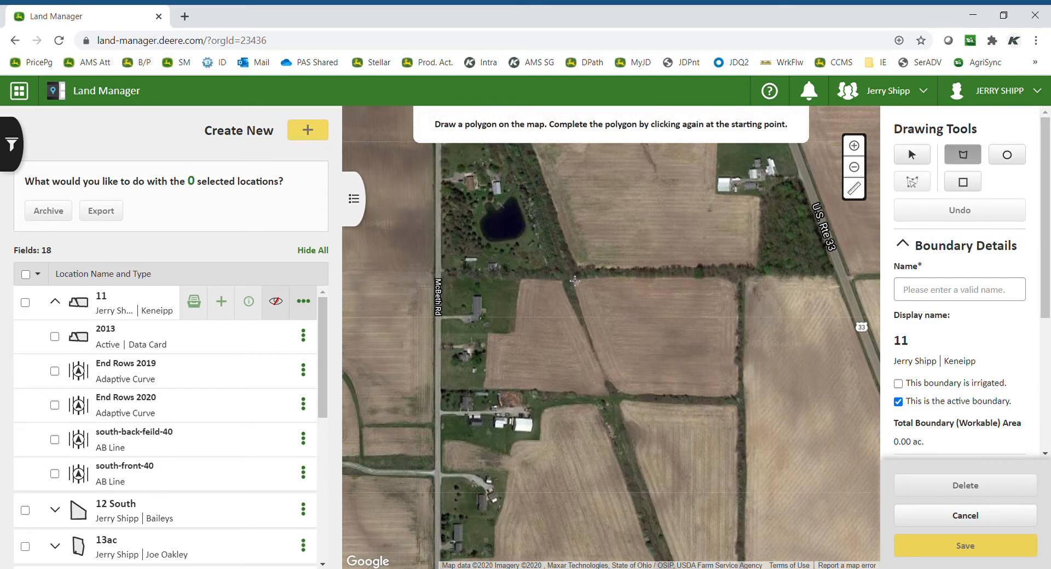
left_click(569, 274)
left_click(741, 274)
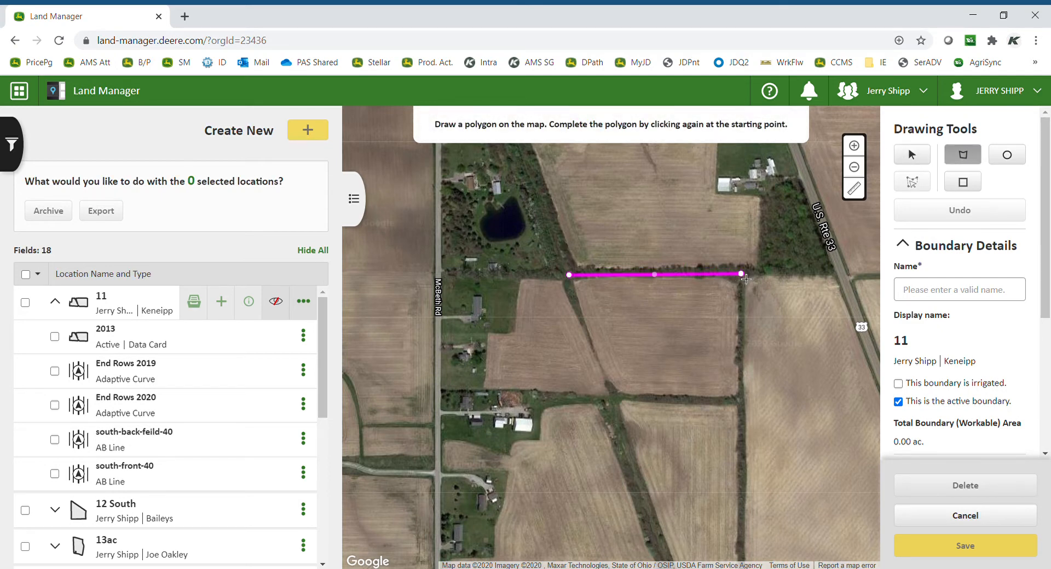
left_click(742, 398)
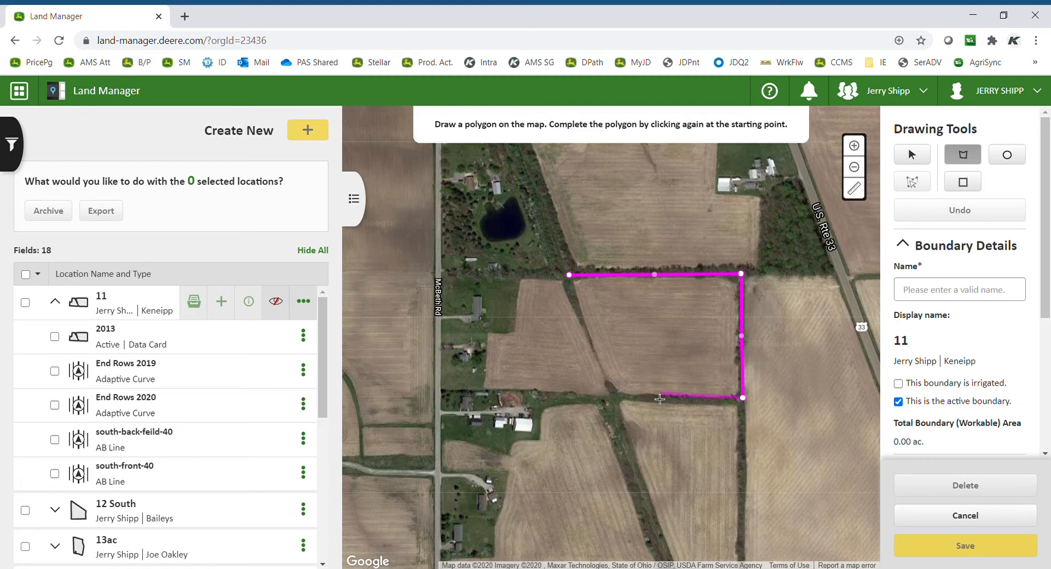
left_click(637, 397)
left_click(618, 400)
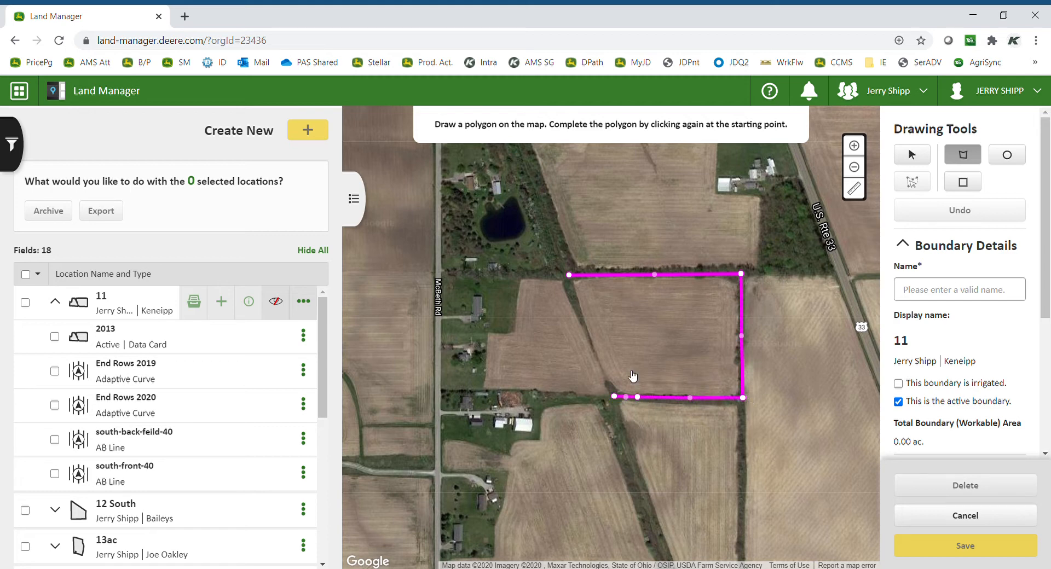
Trace the parcel's west side along the tree line and close the polygon at its starting point, enclosing about 8.09 ac.
left_click(863, 146)
left_click(863, 145)
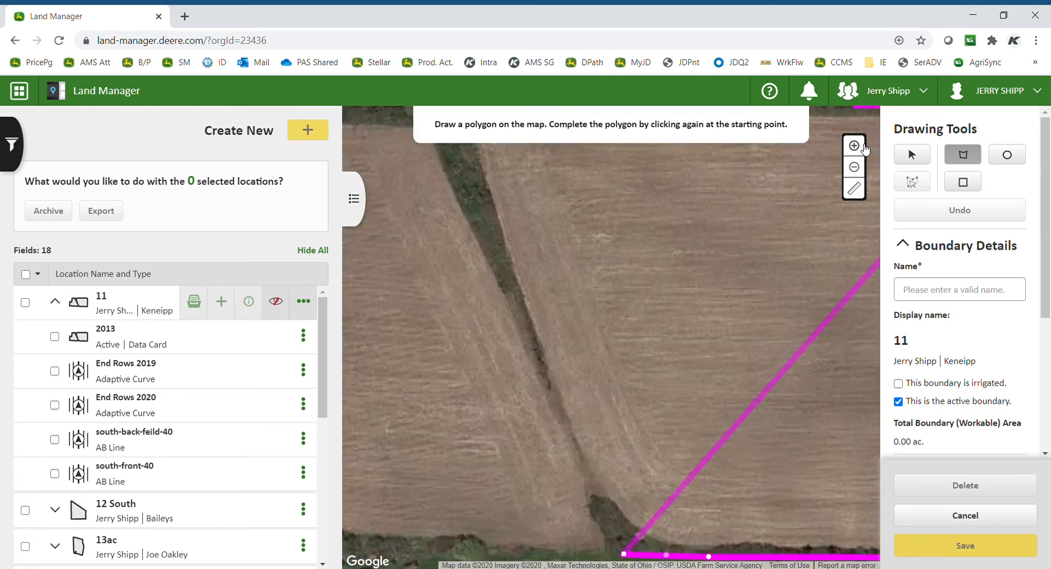
left_click(863, 146)
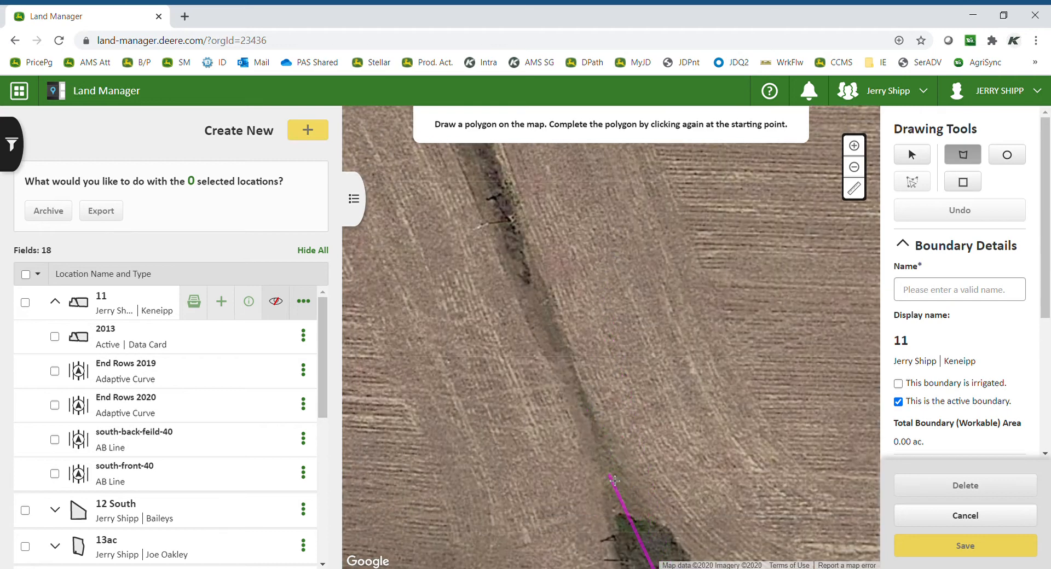
left_click(498, 195)
left_click_drag(592, 200, 688, 555)
left_click(480, 212)
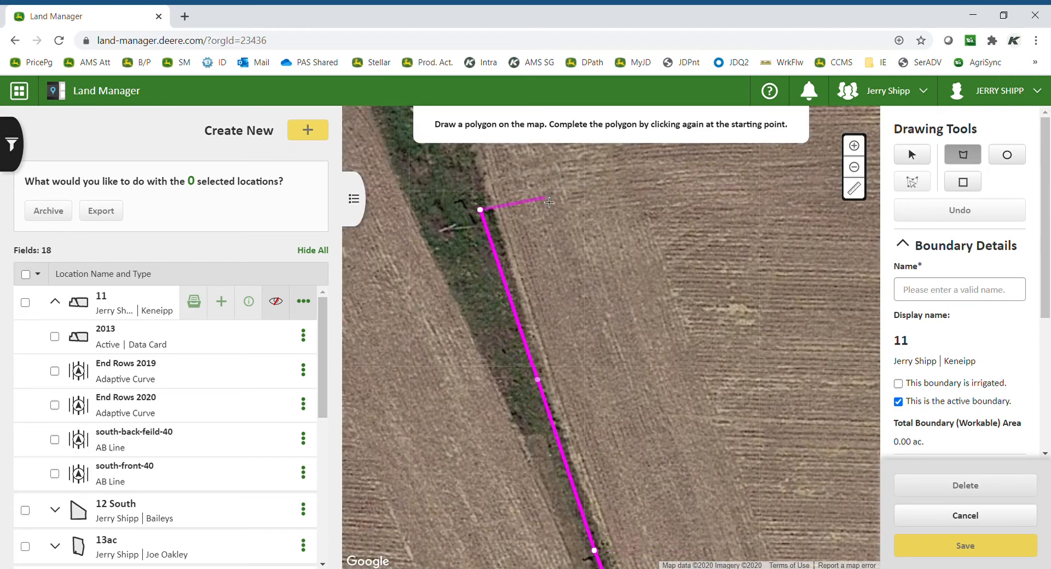
left_click_drag(550, 206, 639, 537)
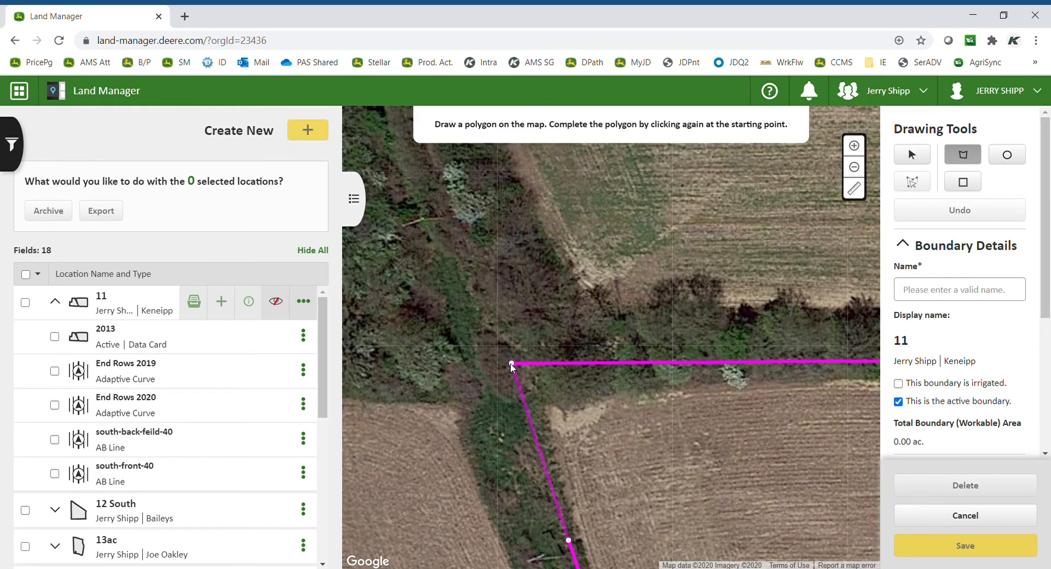
left_click(513, 364)
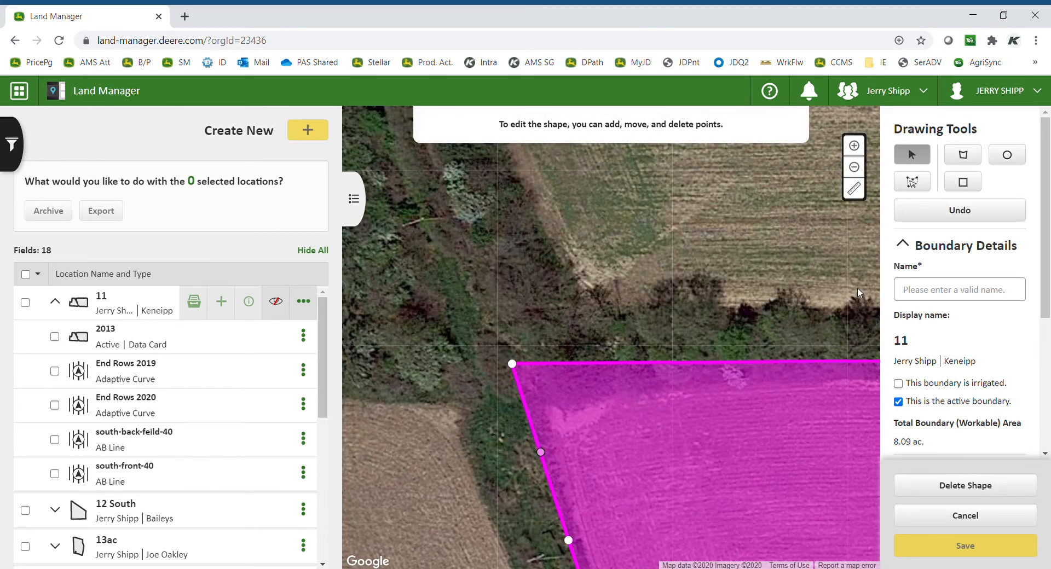
Name the new boundary 2020 Test and save it.
left_click(920, 291)
type("2020 T")
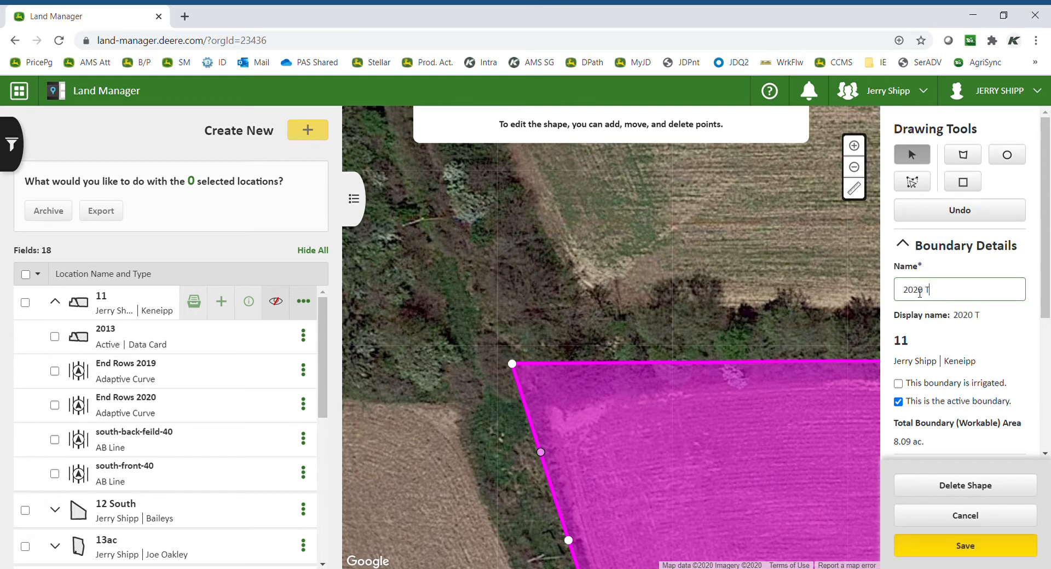
type("est")
scroll(962, 326, "down", 2)
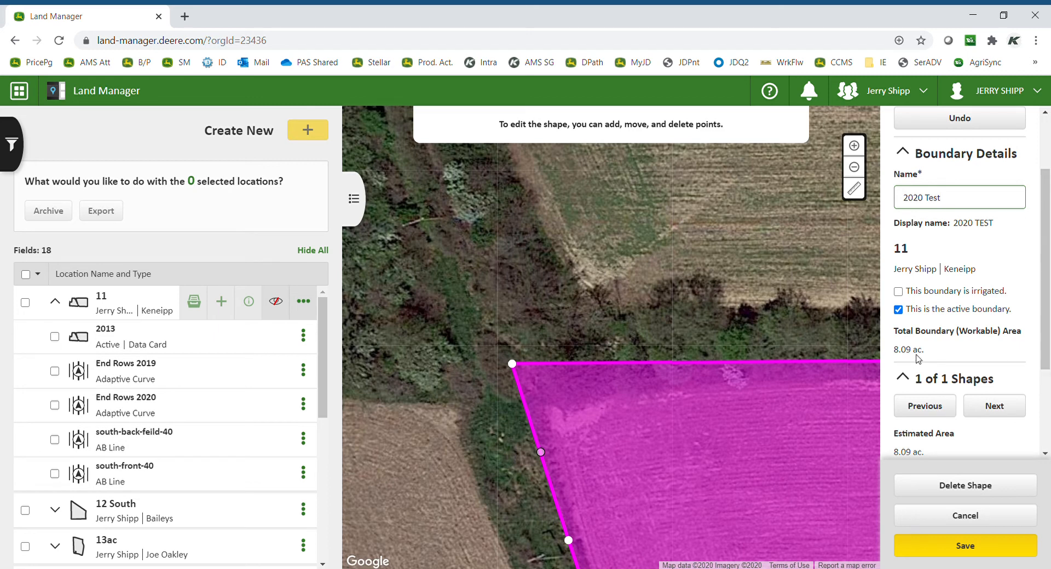
left_click_drag(1042, 323, 1049, 446)
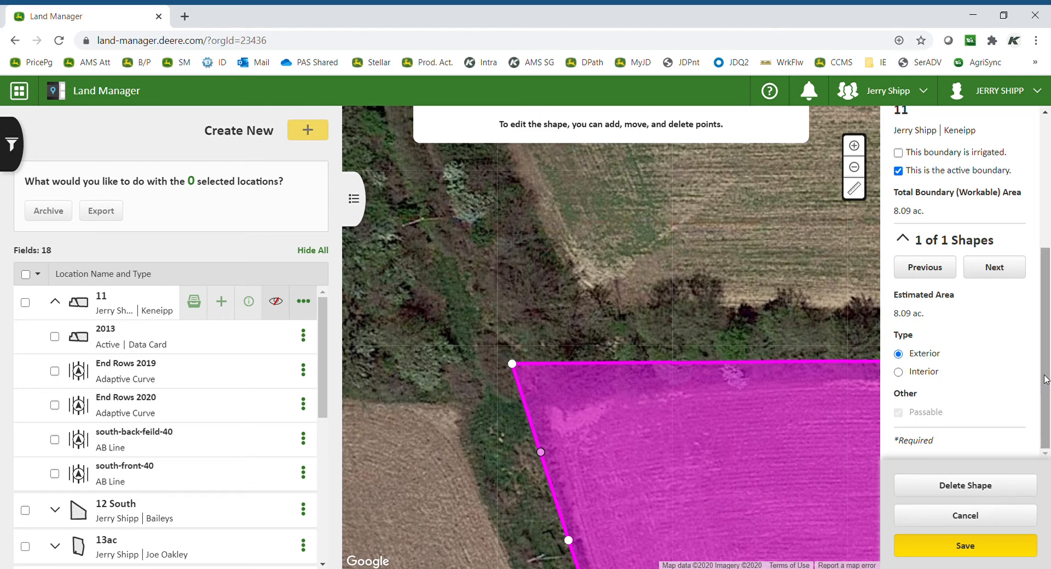
left_click(967, 548)
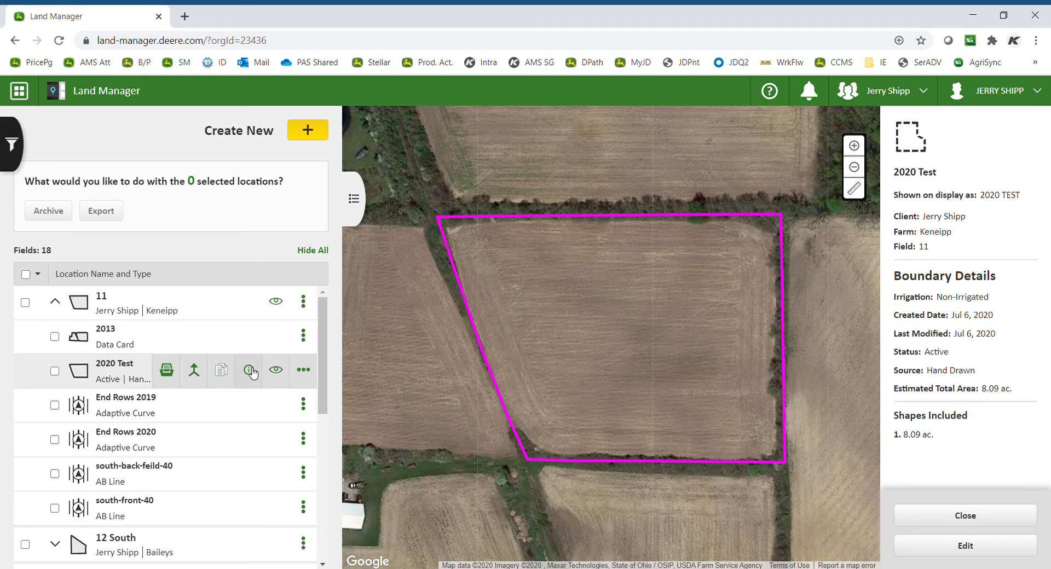
Edit the 2020 Test boundary by moving its northeast corner point slightly outward to enclose about 8.19 ac.
left_click(948, 543)
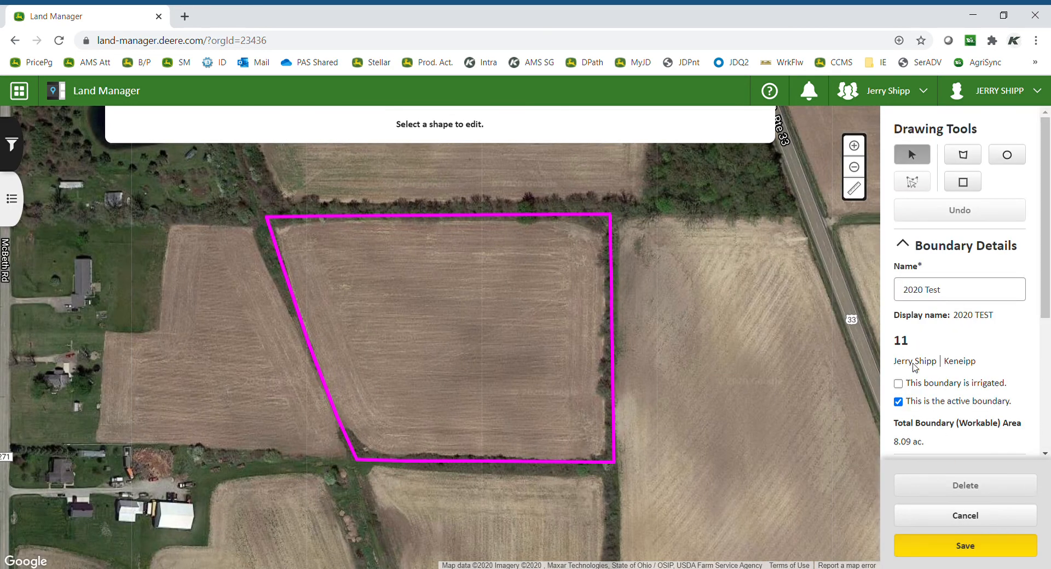
left_click(900, 403)
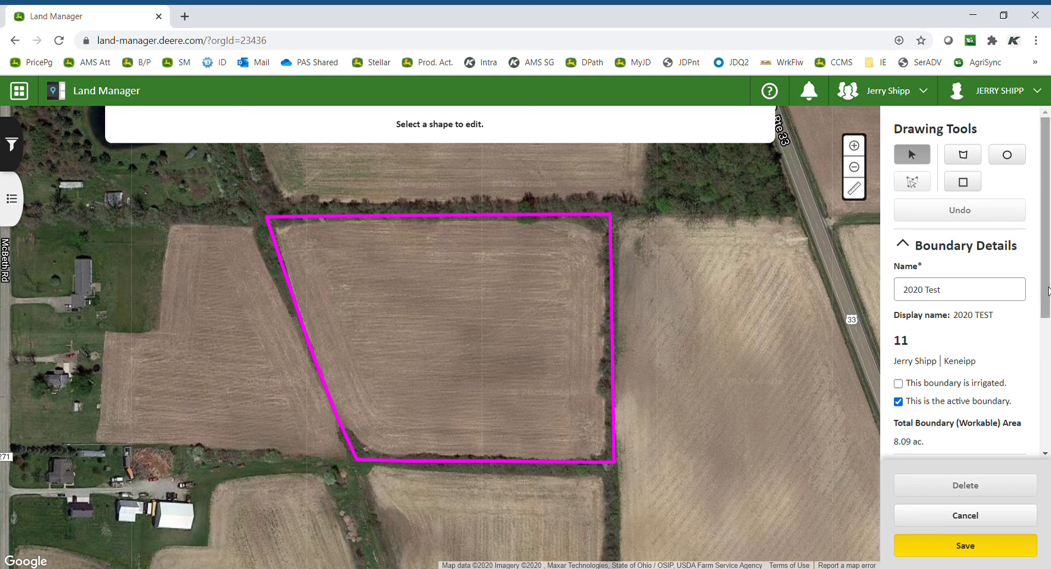
mouse_move(1046, 291)
left_mouse_down()
mouse_move(1046, 423)
mouse_move(1049, 263)
left_mouse_up()
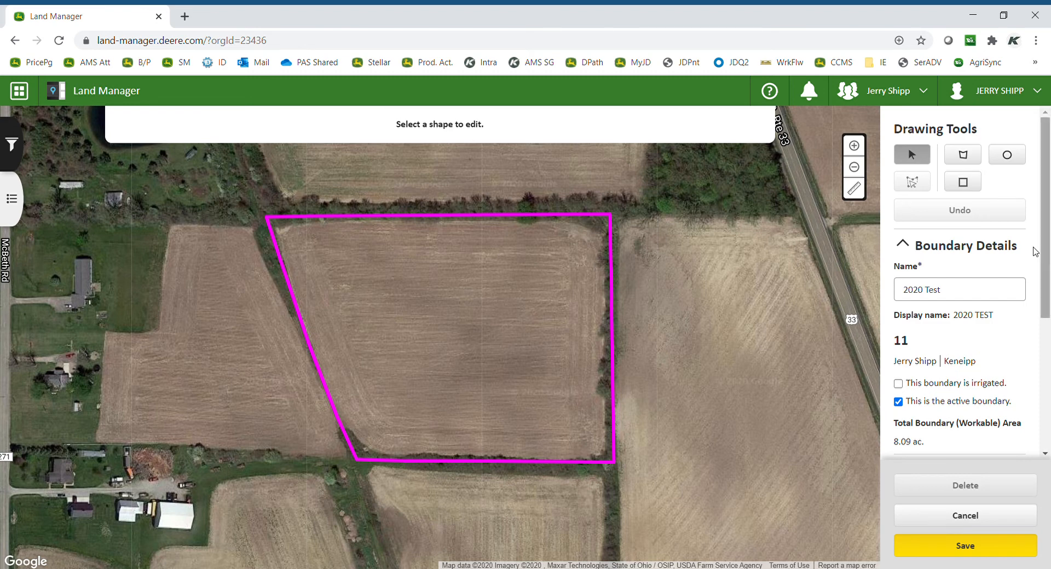
left_click(594, 219)
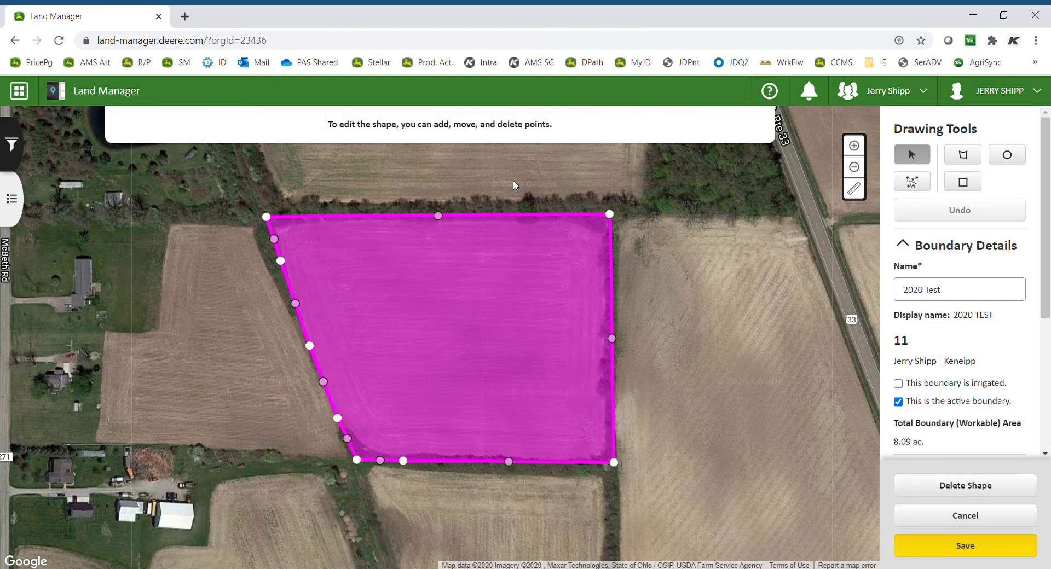
left_click(854, 146)
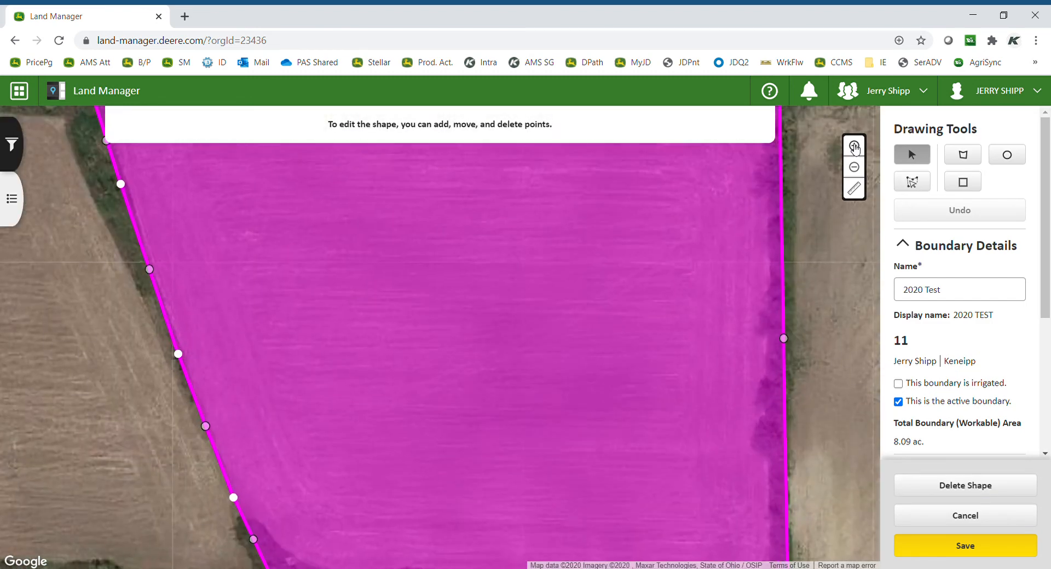
left_click_drag(676, 216, 614, 380)
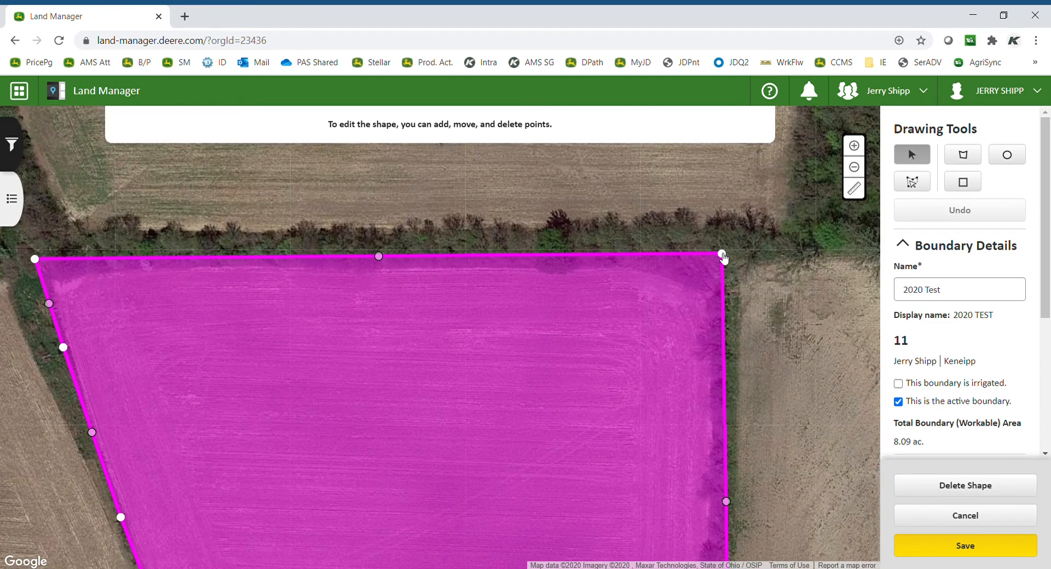
mouse_move(721, 253)
left_mouse_down()
mouse_move(646, 278)
mouse_move(716, 246)
mouse_move(730, 254)
left_mouse_up()
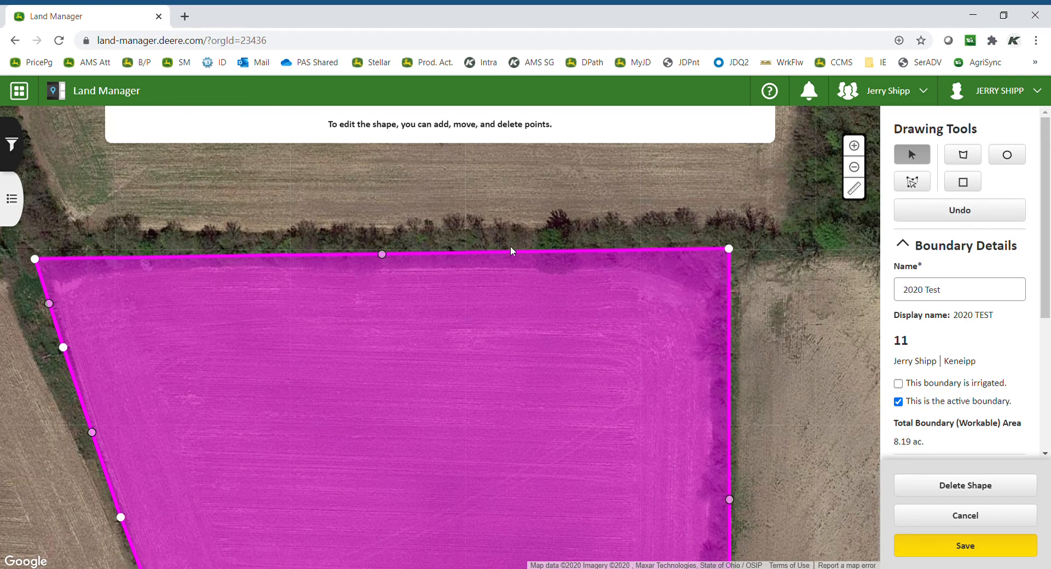
Add five points along the boundary's north edge, spaced closer together toward the northeast corner.
left_click(382, 255)
left_click(556, 251)
left_click(643, 250)
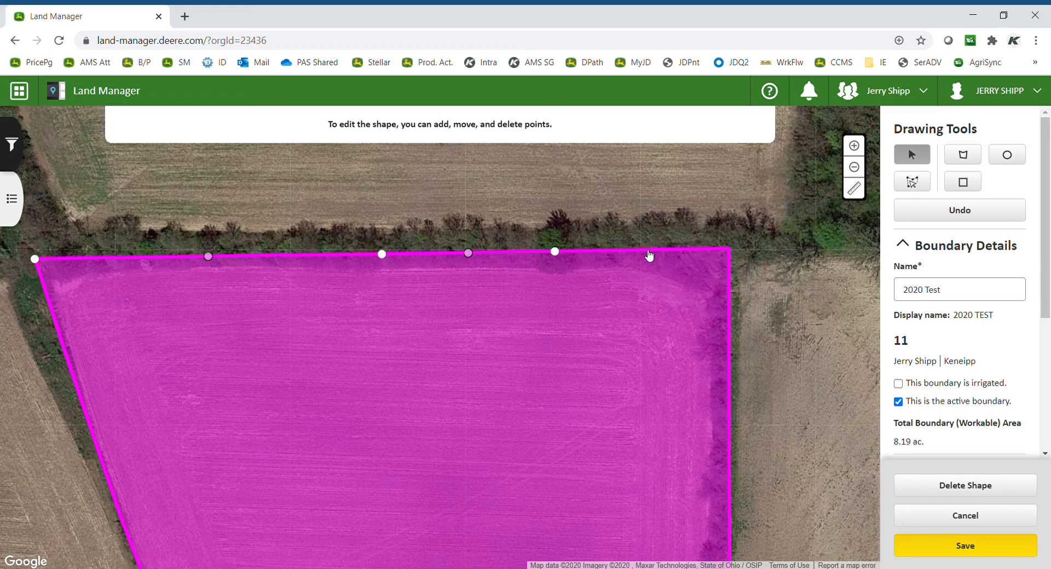
left_click(687, 250)
left_click(708, 250)
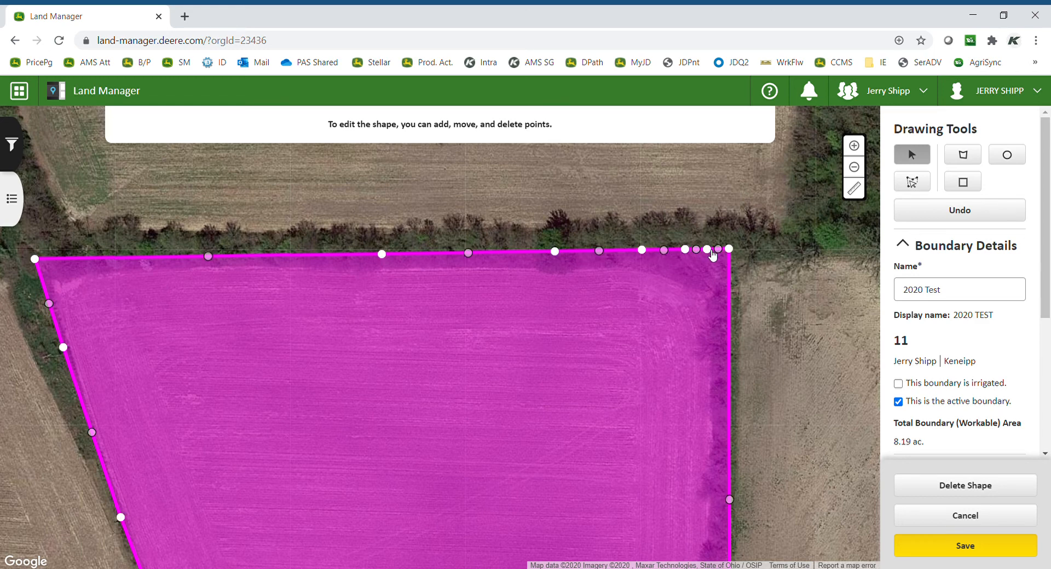
Round off the boundary's northeast corner by moving its closely spaced points inward, enclosing about 8.10 ac.
left_click_drag(687, 250, 727, 310)
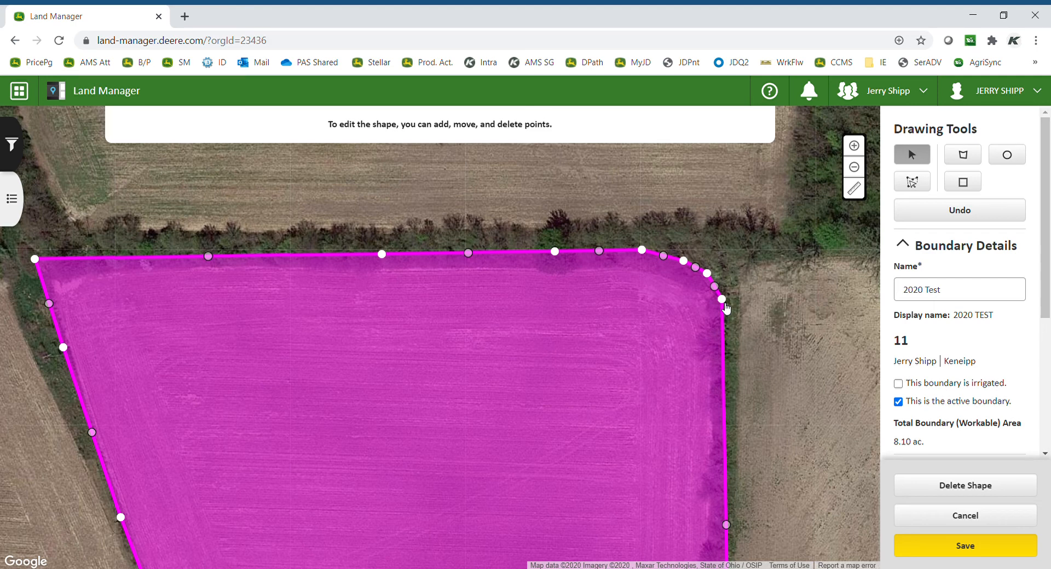
left_click(757, 269)
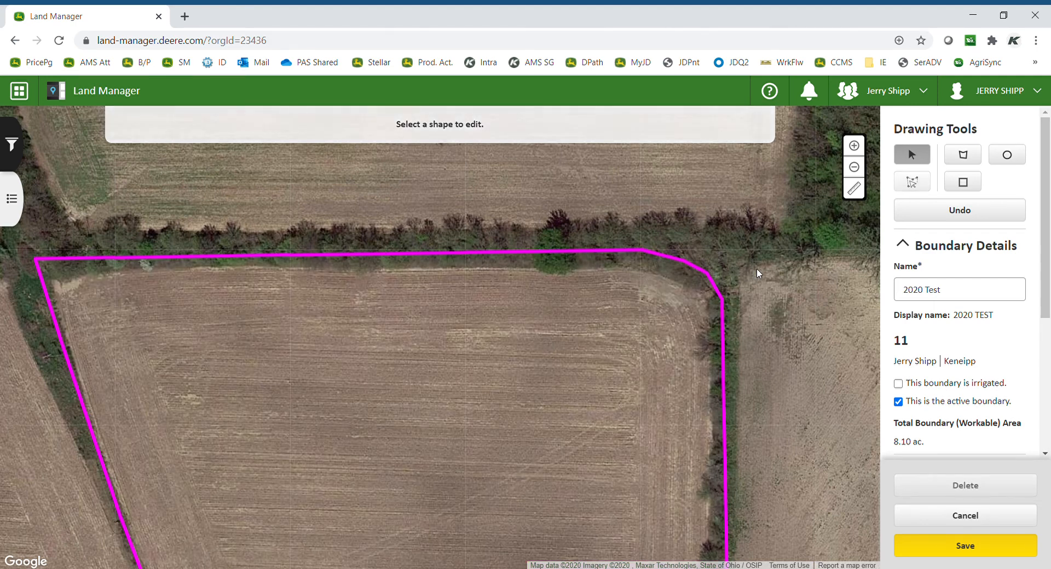
Reselect the boundary, draw a selection shape around the three points on the rounded northeast corner, and delete them.
left_click(717, 288)
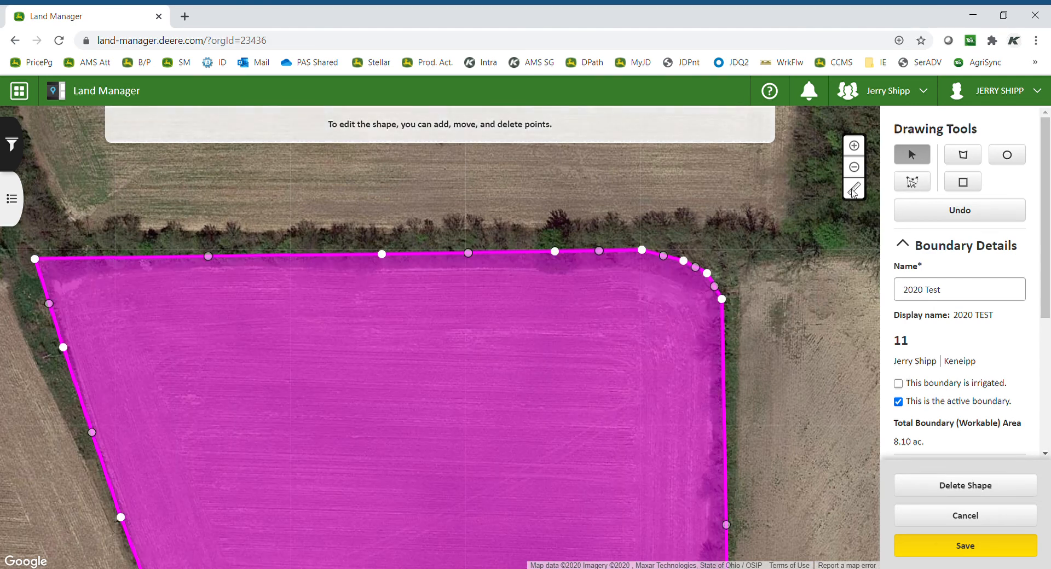
left_click(919, 183)
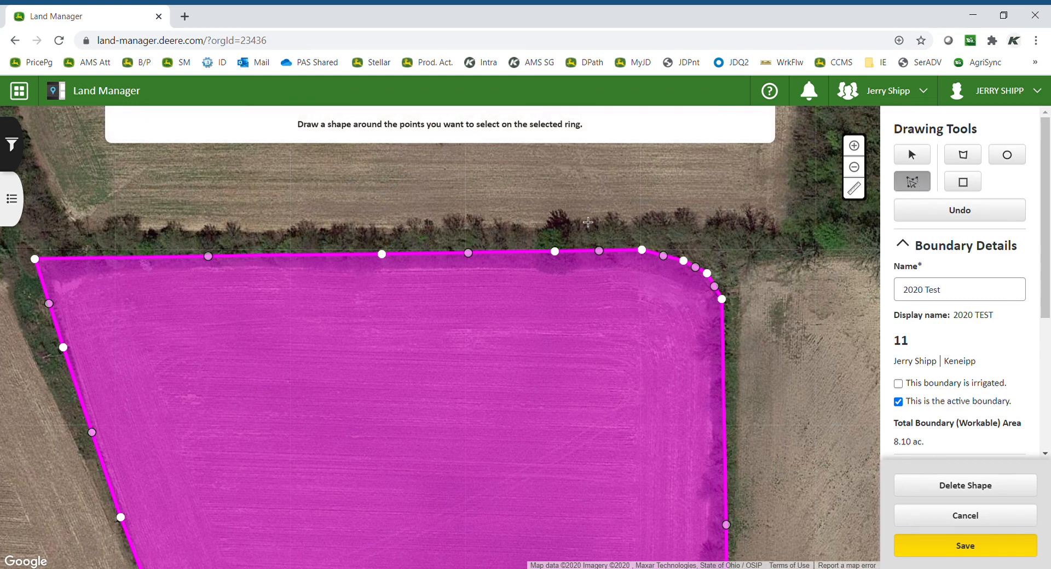
left_click_drag(585, 219, 606, 329)
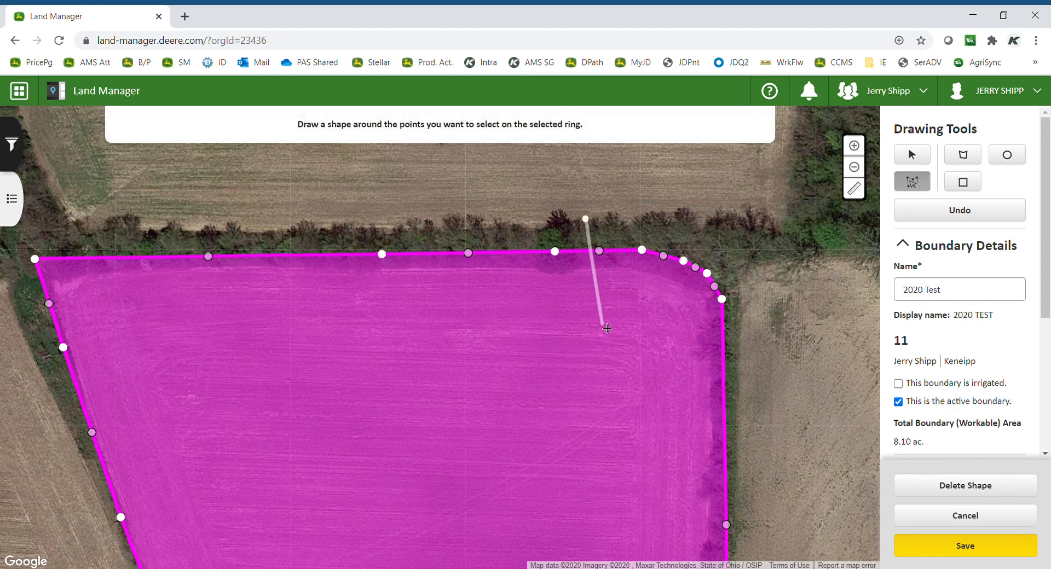
left_click(744, 278)
left_click(616, 272)
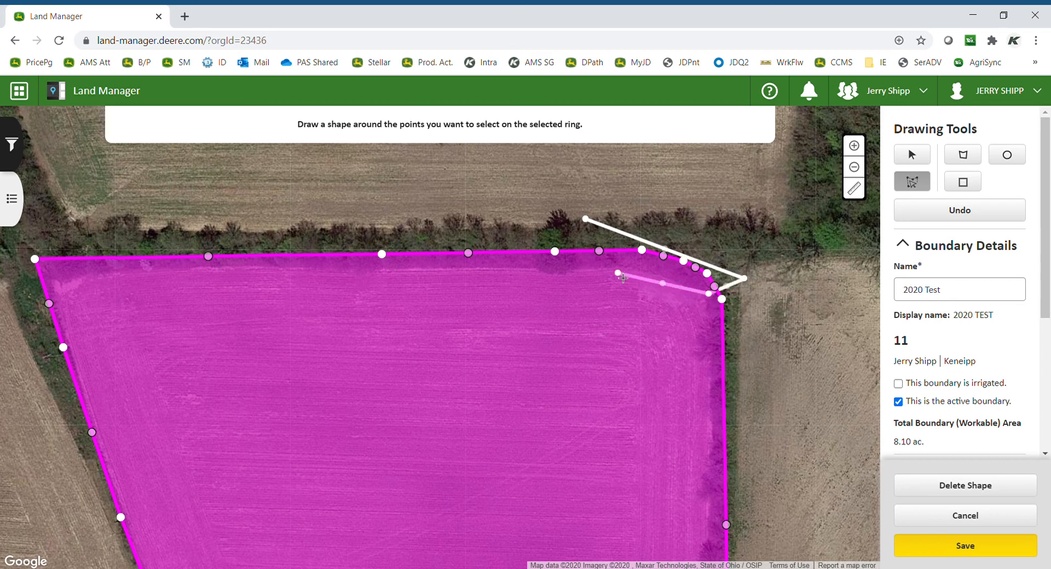
left_click(583, 218)
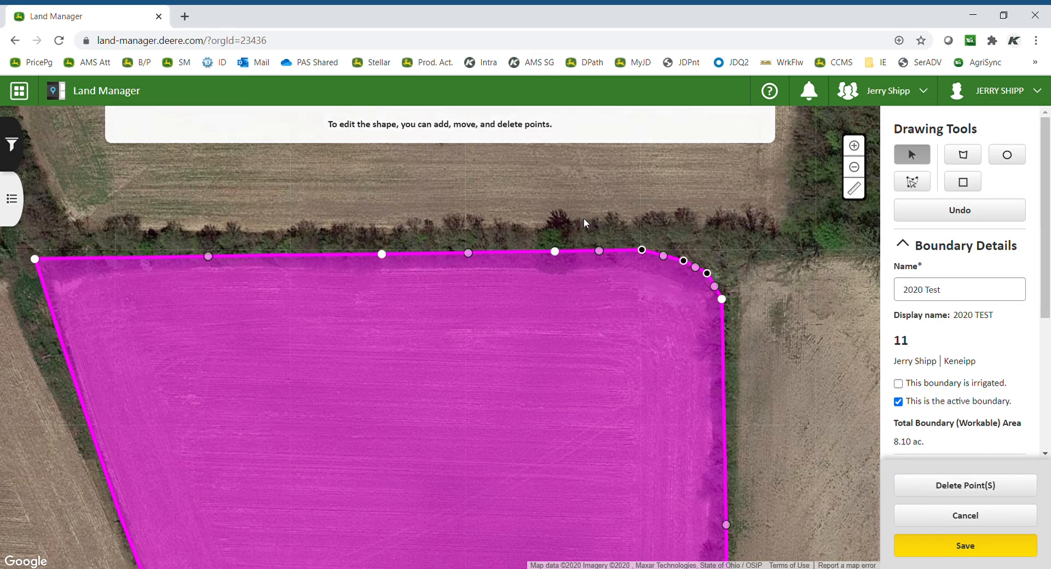
left_click(965, 485)
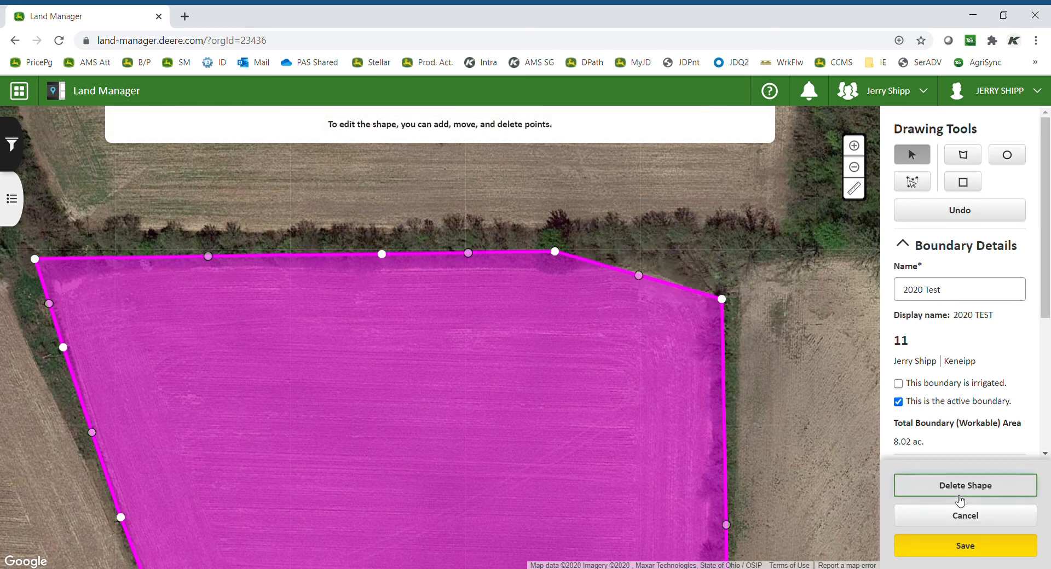
Move the midpoint of the diagonal edge out to the northeast corner, enclosing about 8.12 ac, and deselect the boundary.
left_click(641, 277)
left_click_drag(643, 279, 724, 257)
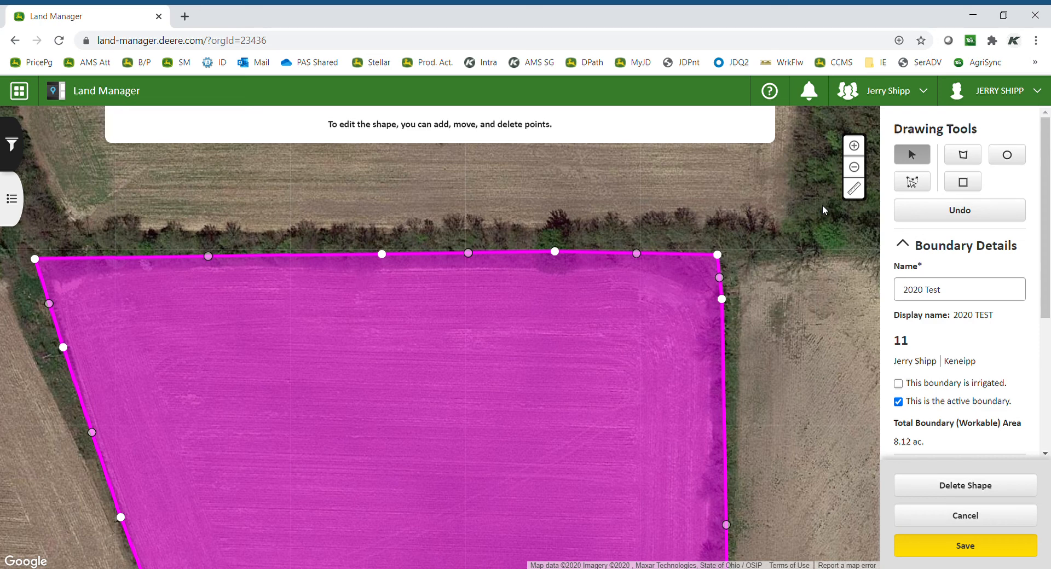
left_click(812, 291)
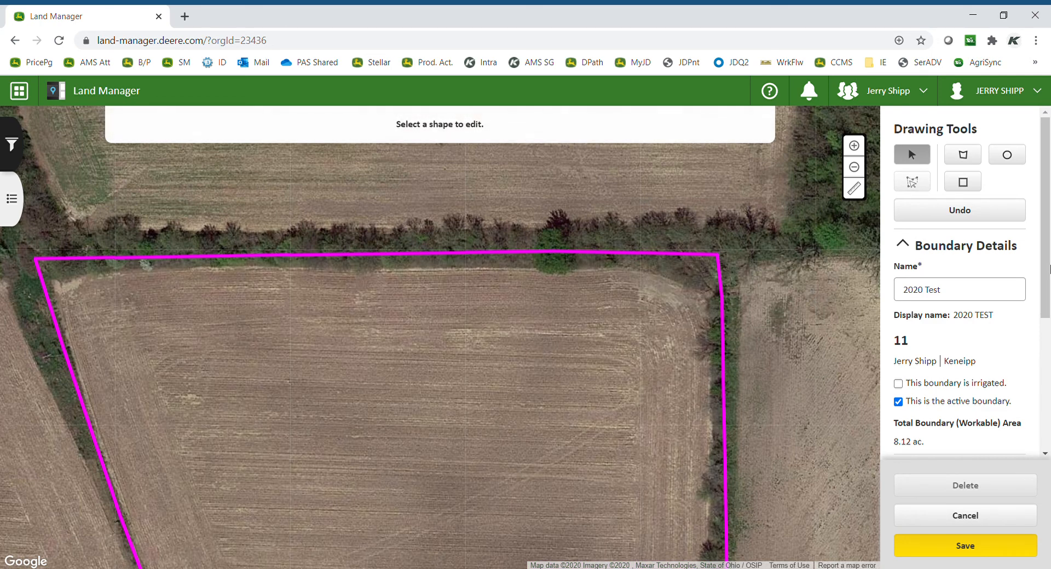
Draw a bent six-point polygon of about 0.18 ac running from the boundary's north edge southwest into the field.
left_click(963, 157)
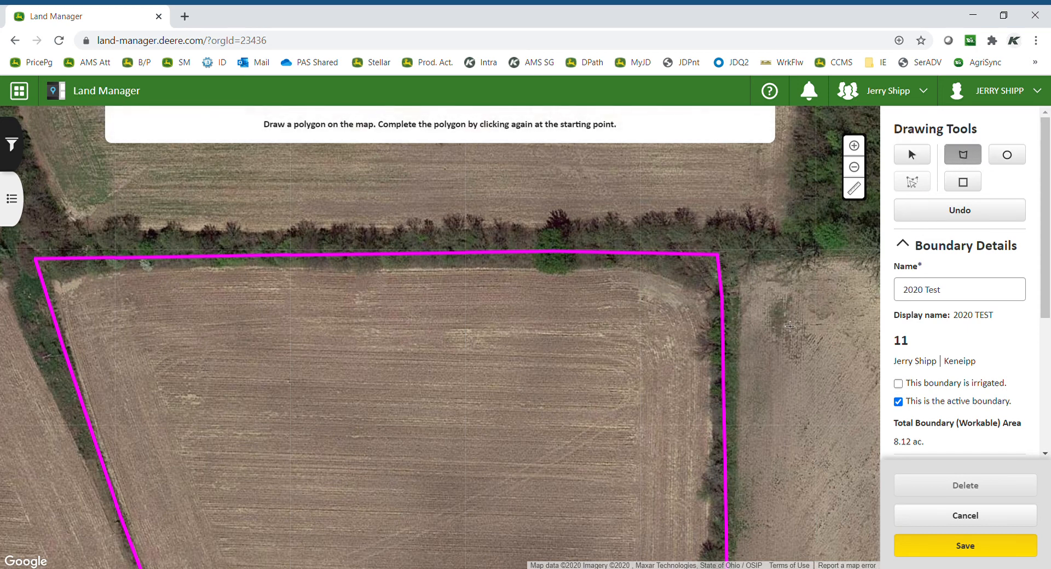
left_click(465, 259)
left_click(462, 330)
left_click(410, 390)
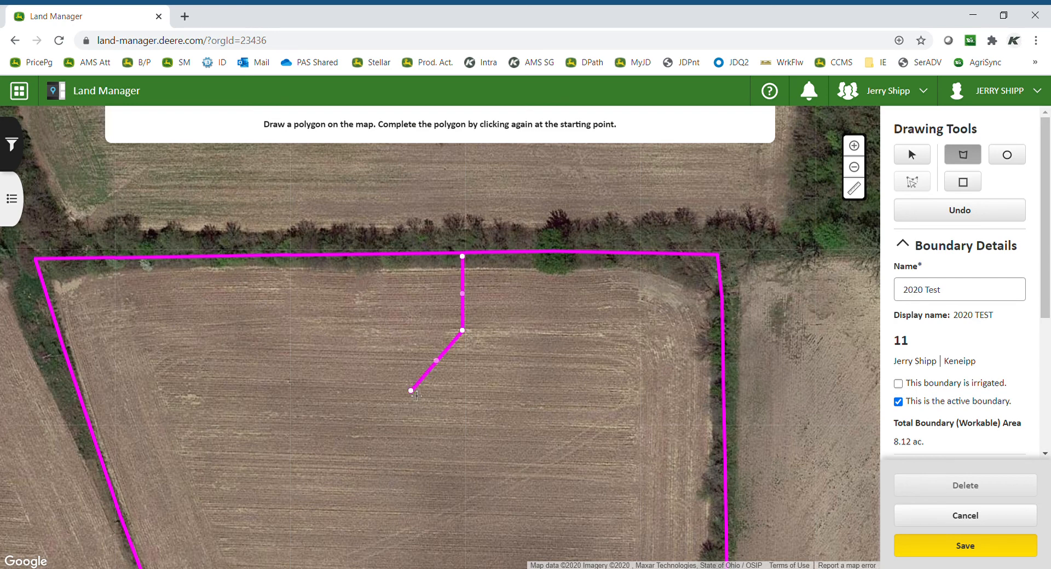
left_click(450, 419)
left_click(495, 354)
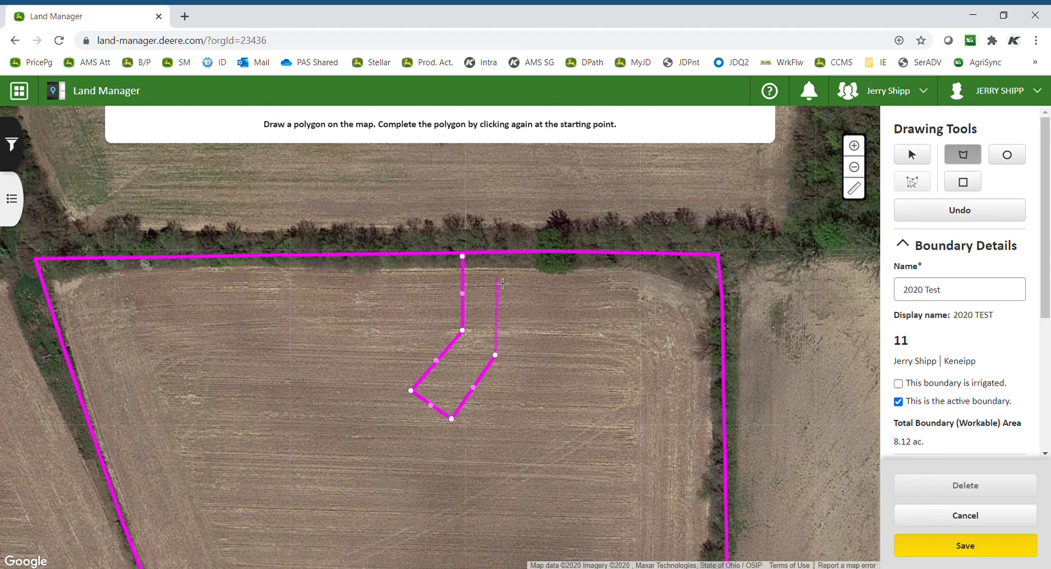
left_click(497, 255)
left_click(463, 256)
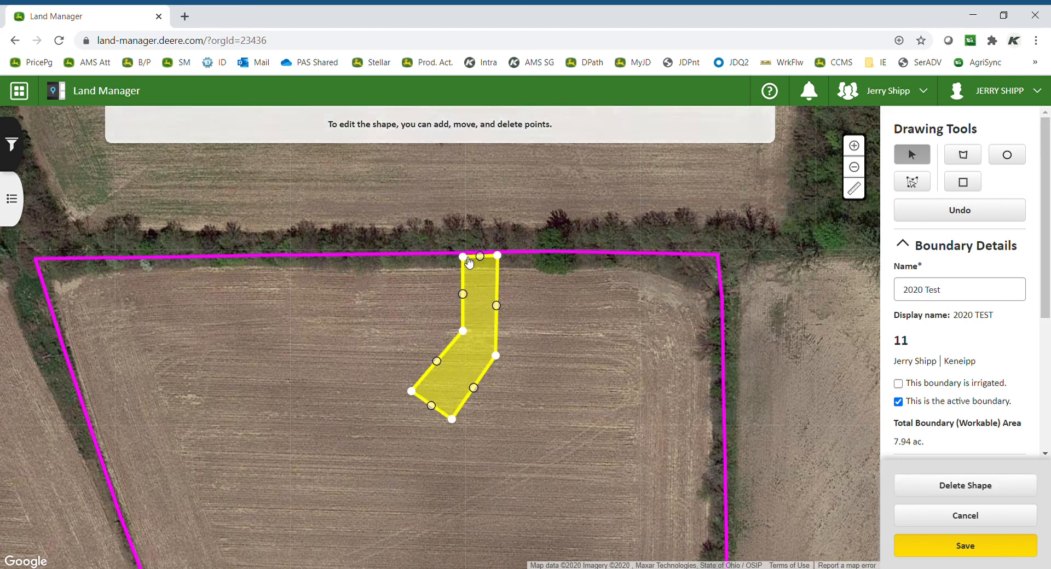
Try the Exterior type and then the non-passable option on the new shape, returning it to Interior and Passable.
left_click_drag(1048, 236, 1049, 356)
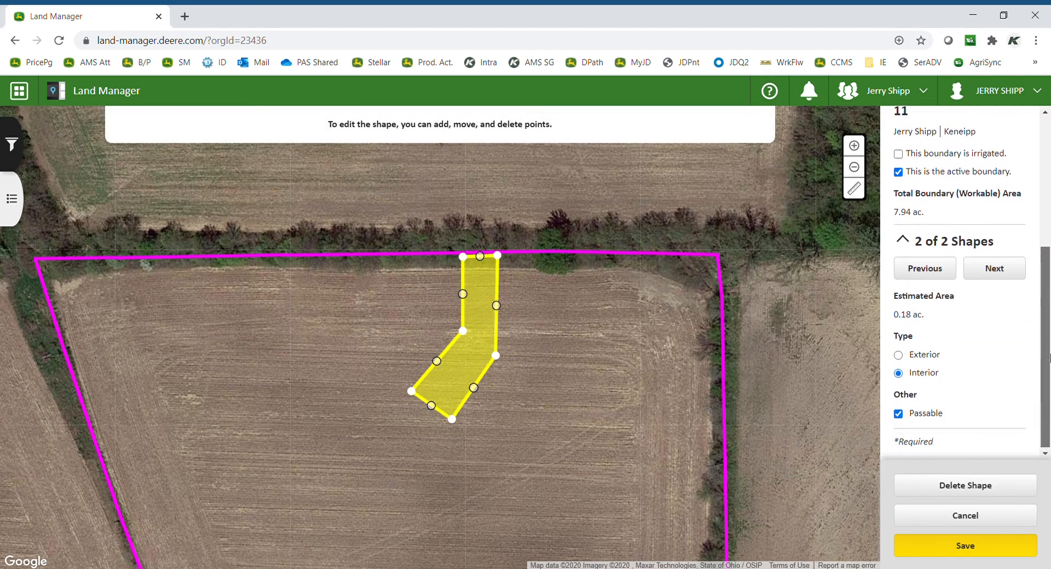
left_click(898, 356)
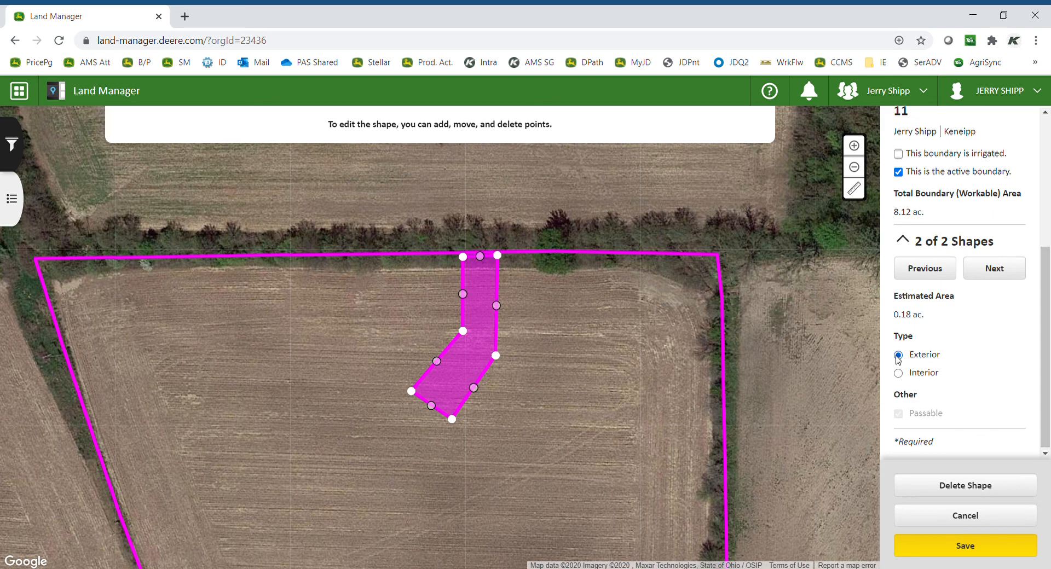
left_click(898, 374)
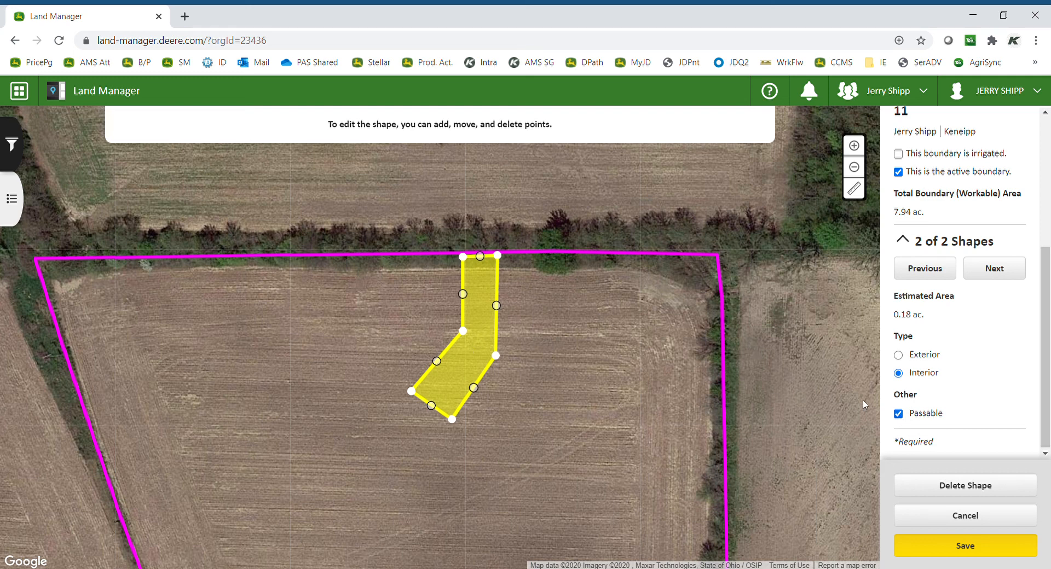
left_click(898, 413)
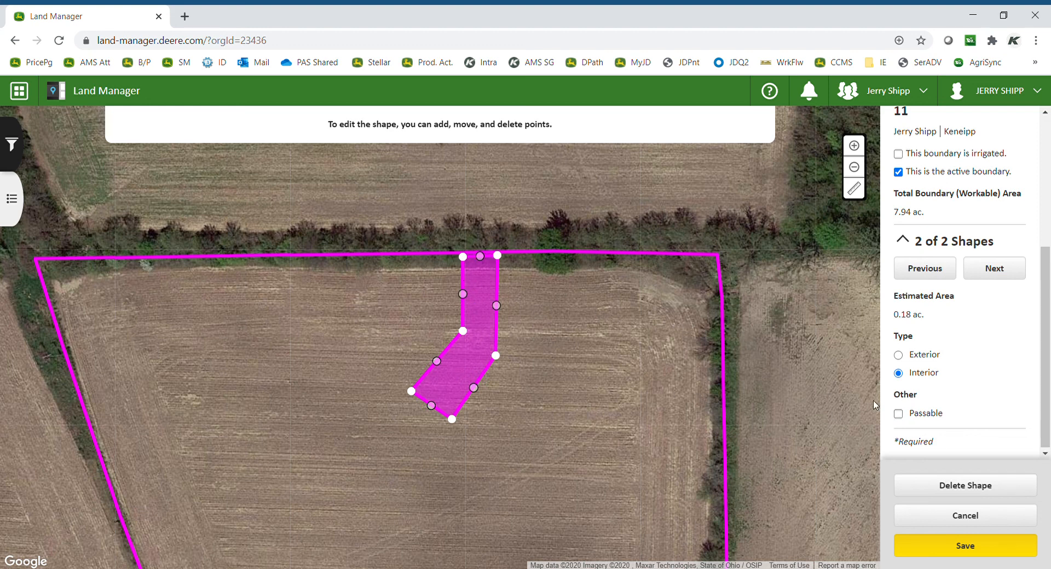
left_click(898, 414)
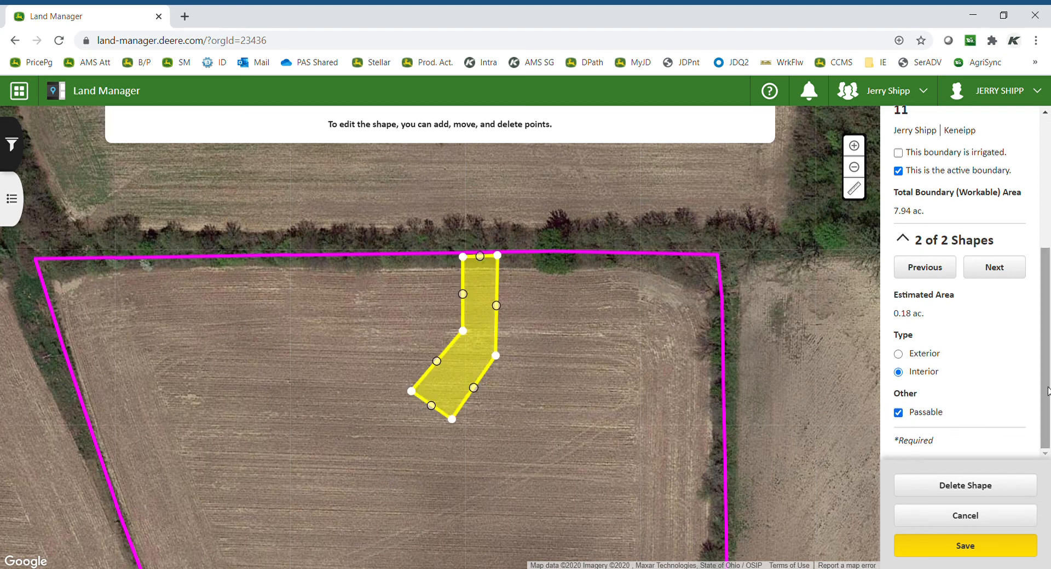
Save the 2020 Test boundary with its passable interior shape.
left_click(935, 546)
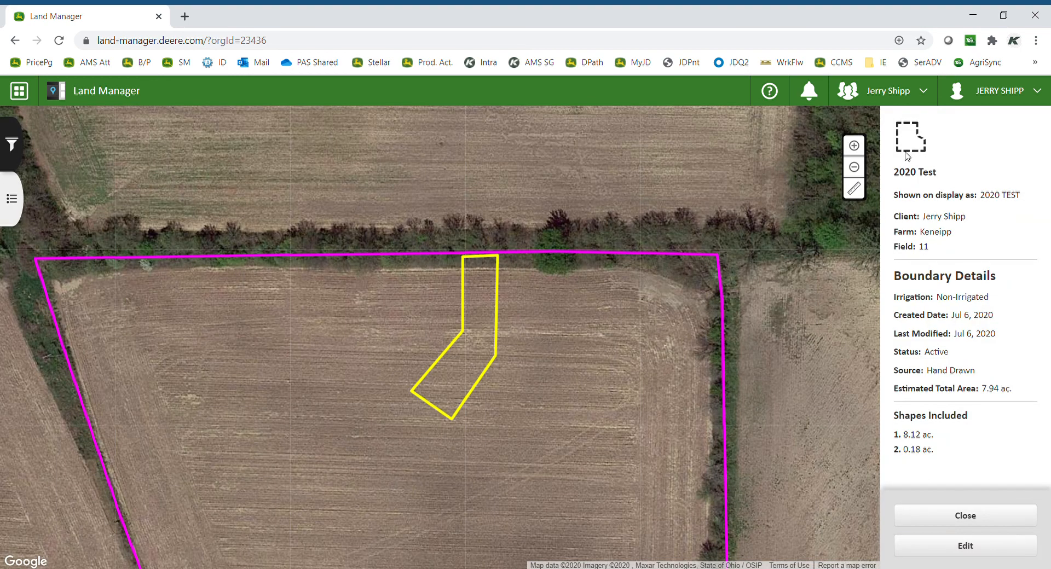